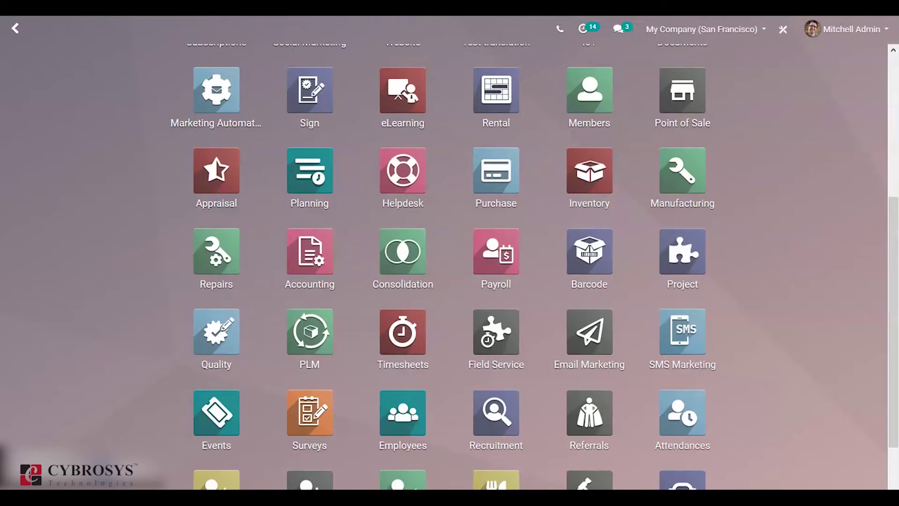
# - In the Project app's settings, tick Forecasts under Time Management and save
pyautogui.click(692, 262)
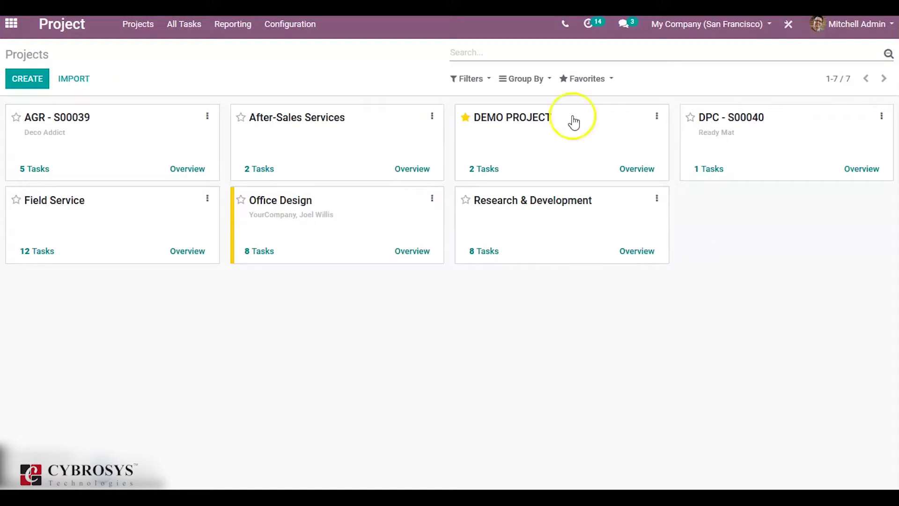
pyautogui.click(292, 32)
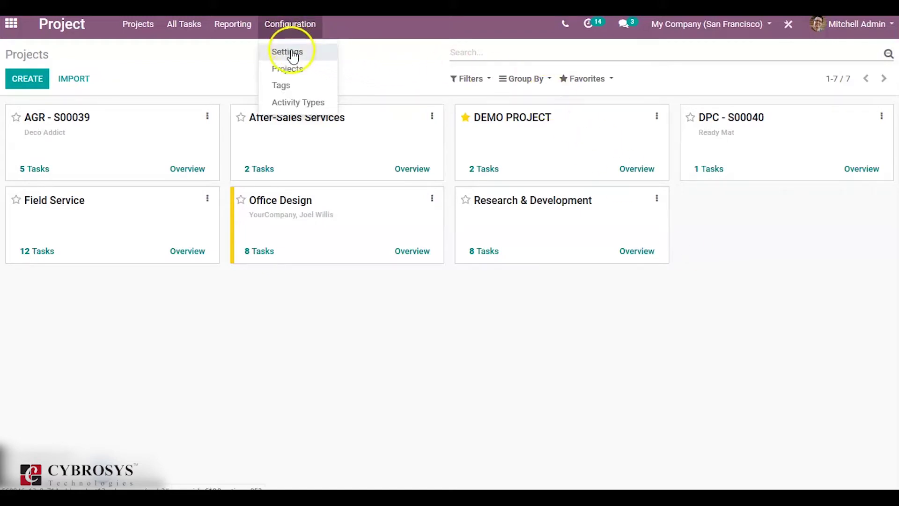
pyautogui.click(291, 52)
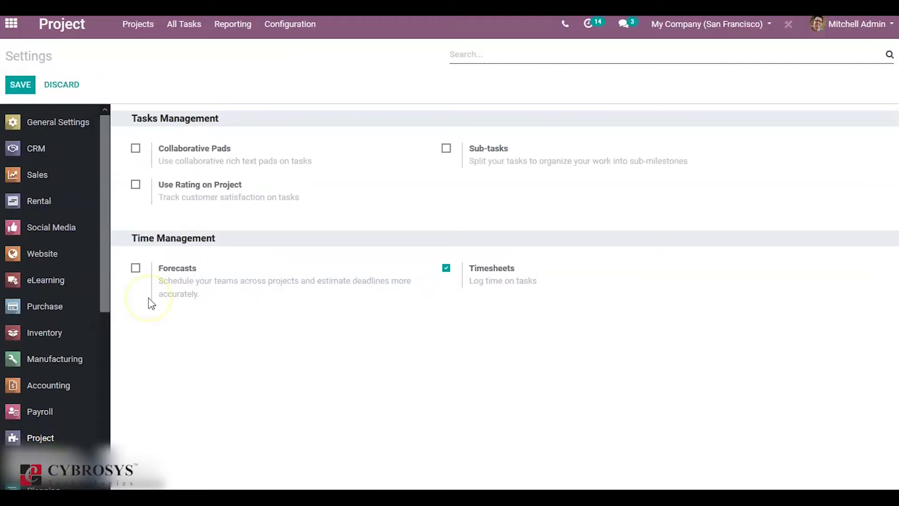
pyautogui.click(135, 268)
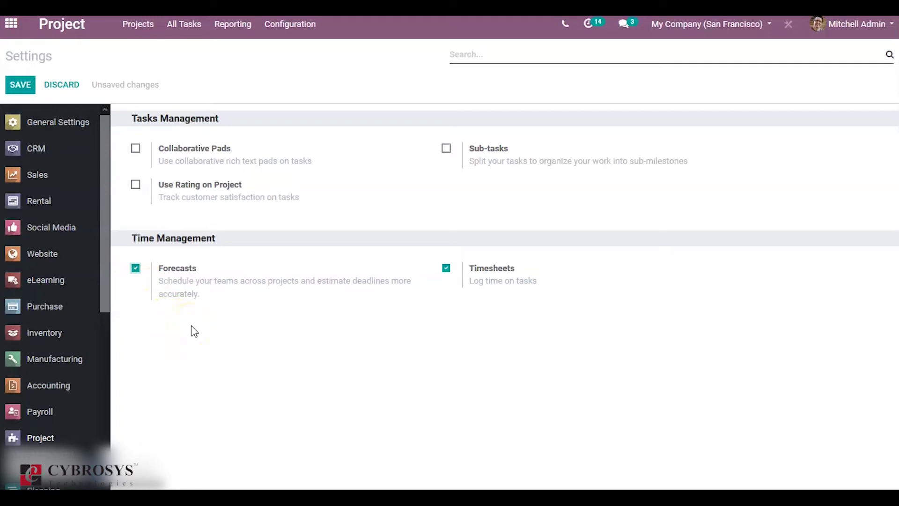
pyautogui.click(15, 85)
# - Browse the new Planning menu's By Employee and By Project views, then return to the Projects overview
pyautogui.click(19, 93)
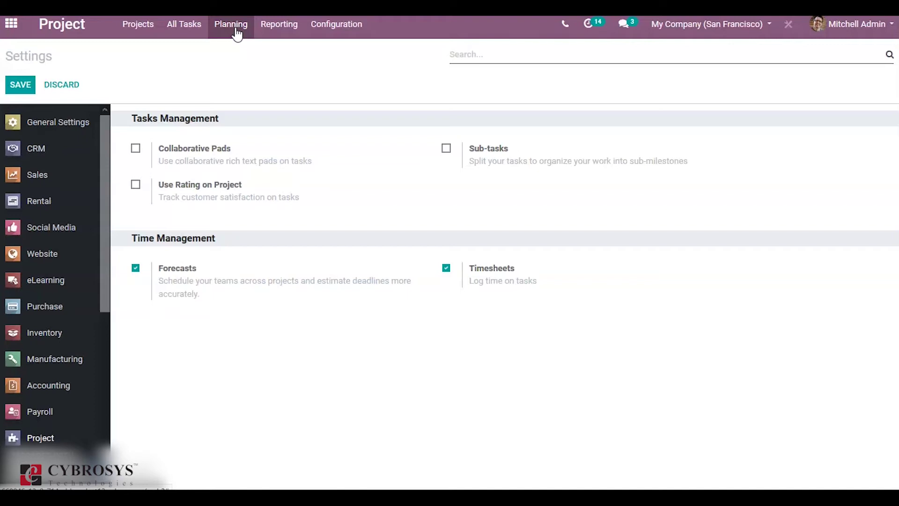
pyautogui.click(237, 28)
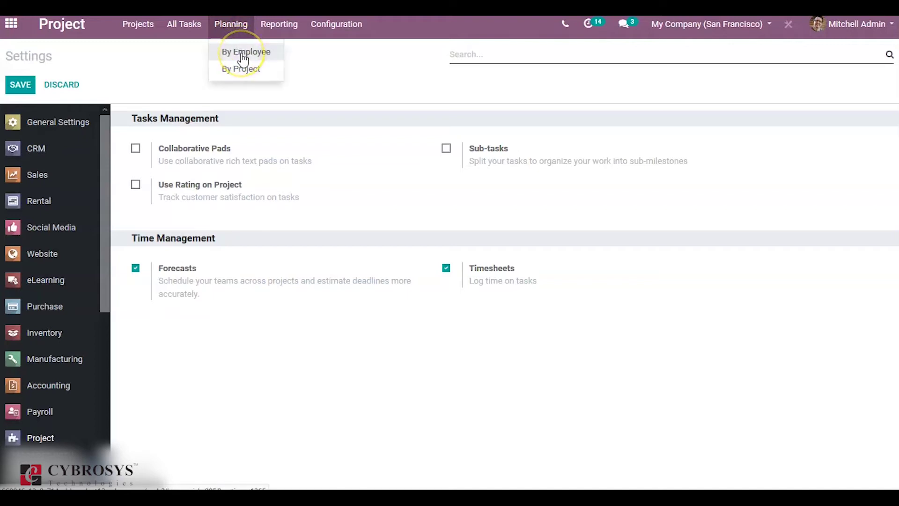
pyautogui.click(239, 77)
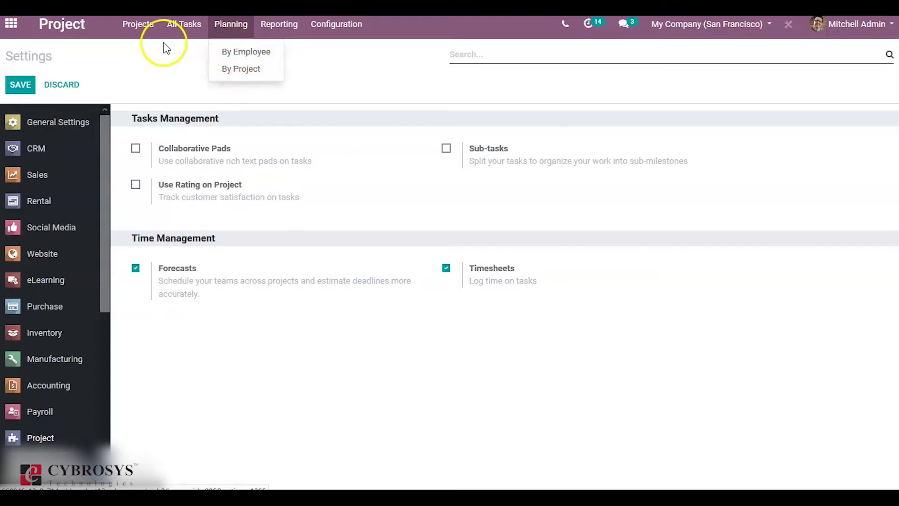
pyautogui.click(149, 85)
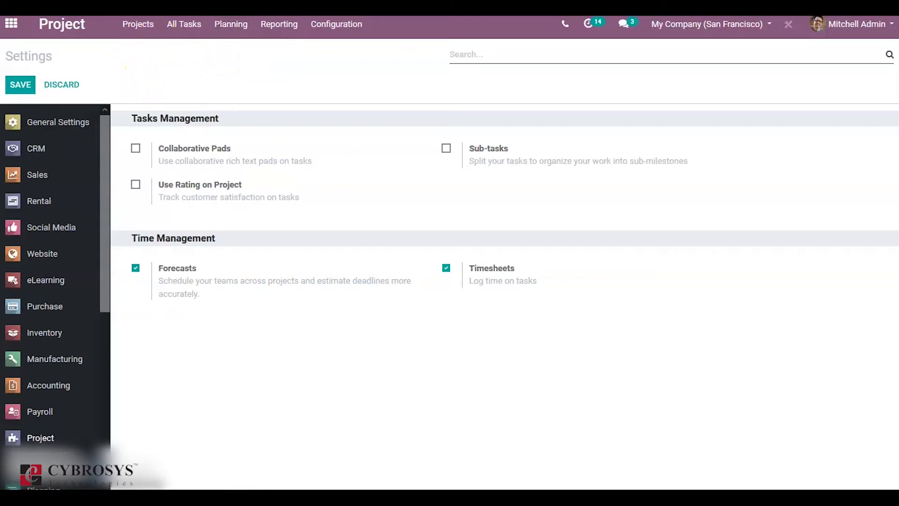
pyautogui.click(69, 34)
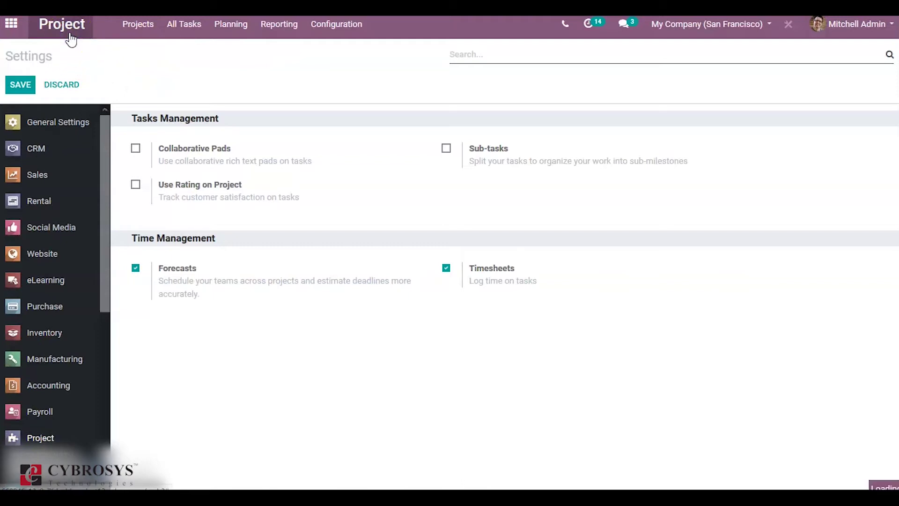
# - Create project 'DEMO 01' with Planning ticked and open its task board
pyautogui.click(40, 84)
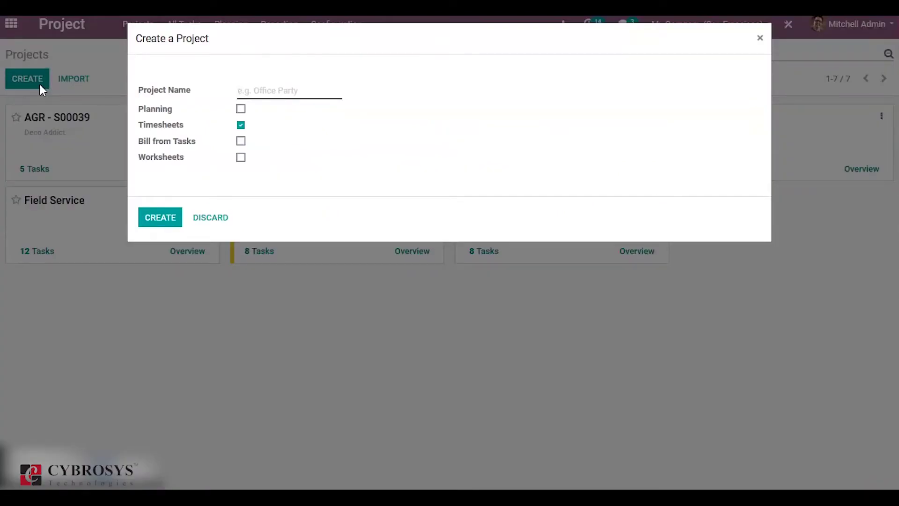
pyautogui.write('DEMO 01')
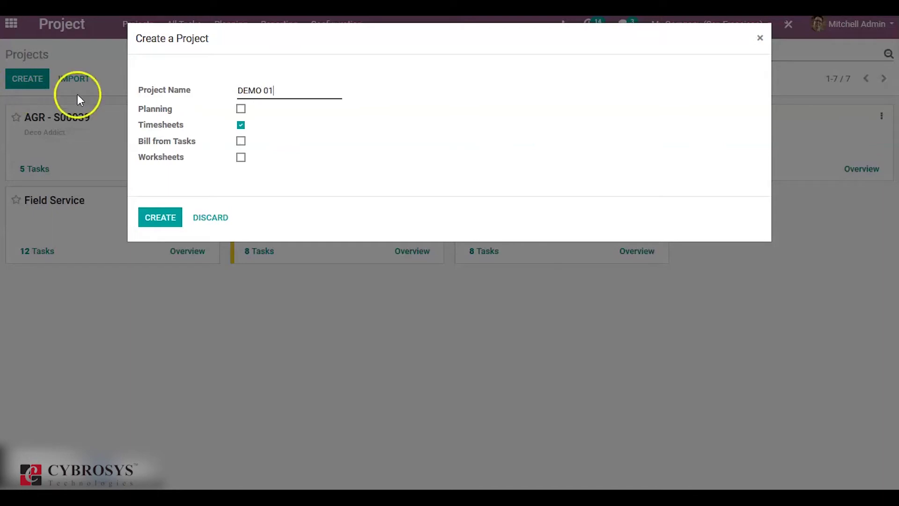
pyautogui.click(241, 110)
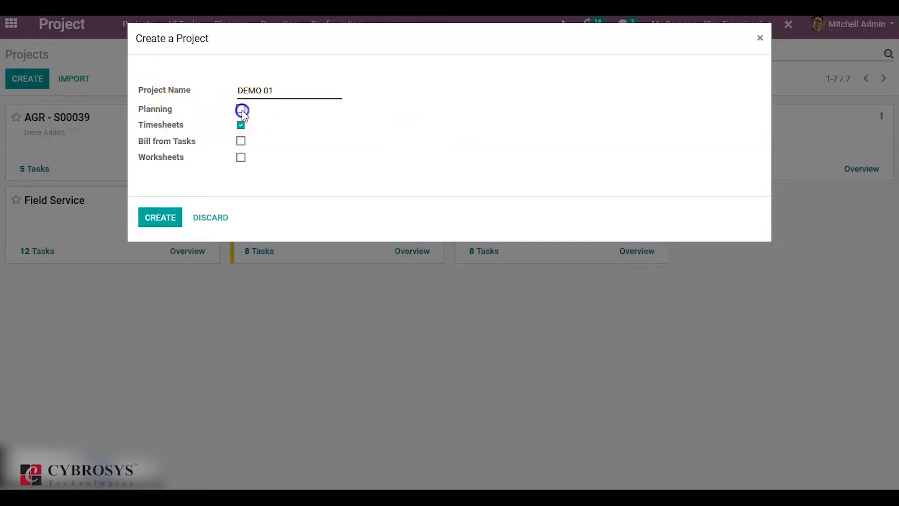
pyautogui.click(165, 214)
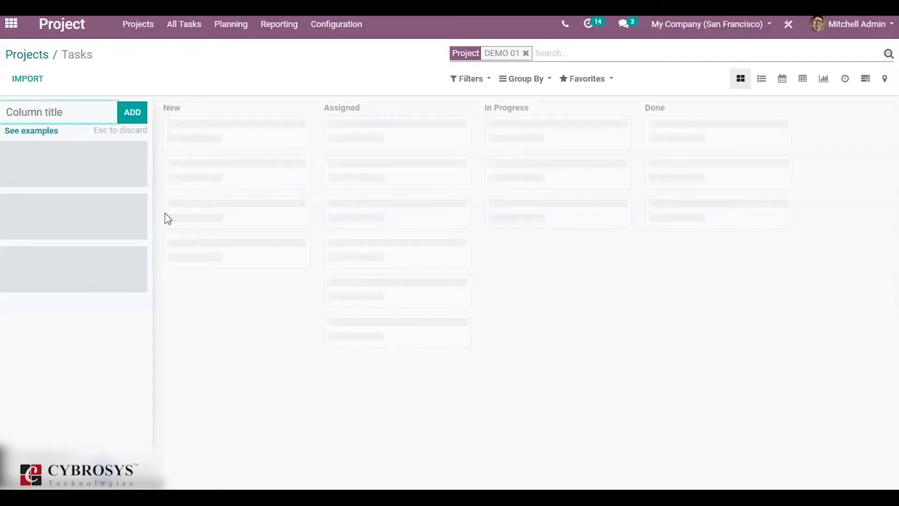
pyautogui.click(86, 100)
# - From the Projects overview, open the Planning by Employee Gantt for 08–14 March 2020
pyautogui.click(31, 53)
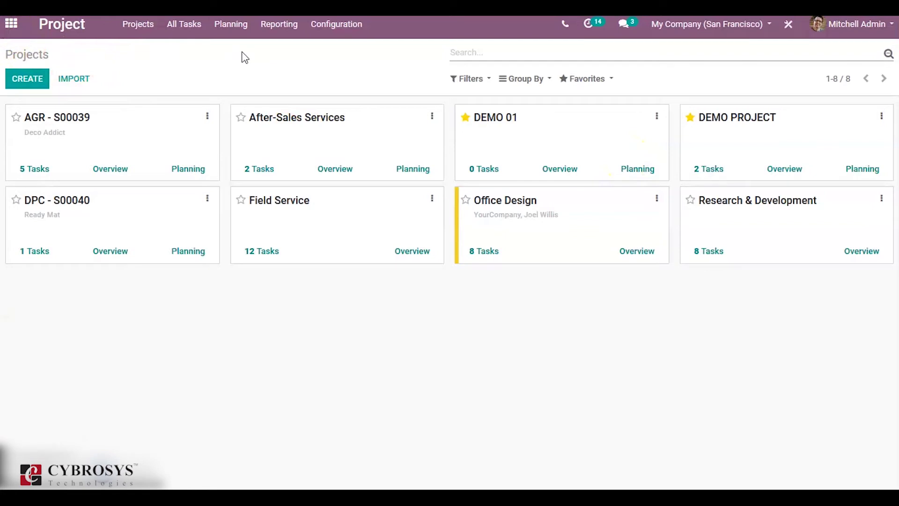
pyautogui.click(230, 27)
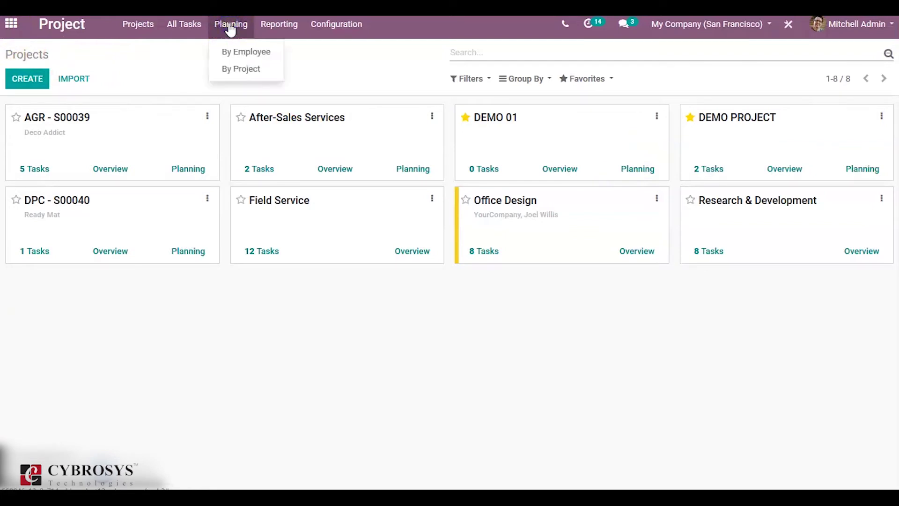
pyautogui.click(227, 53)
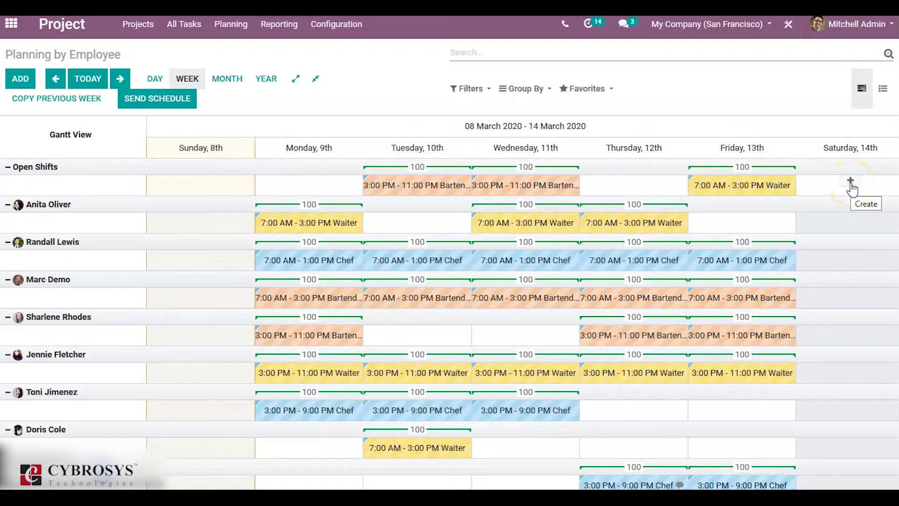
pyautogui.click(457, 52)
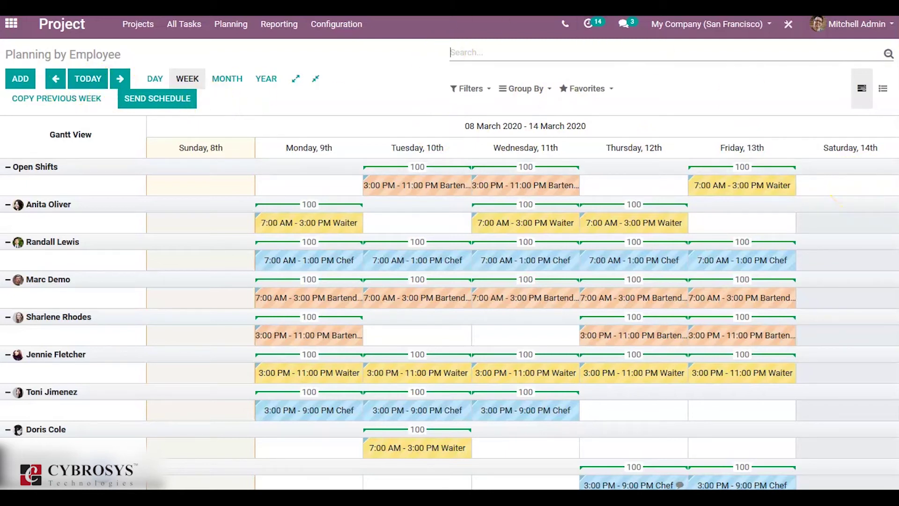
# - Add a shift from the 8 AM–2 PM Chef template on DEMO PROJECT, task S00059
pyautogui.click(19, 81)
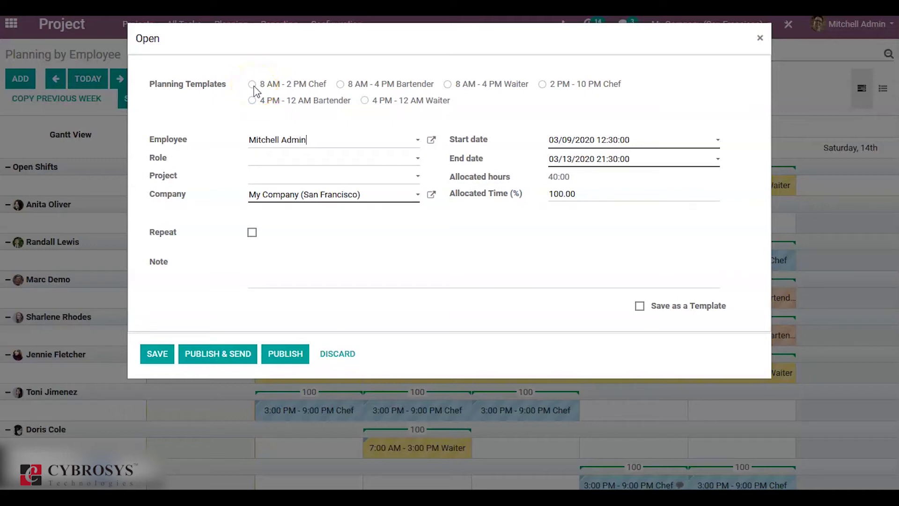
pyautogui.click(252, 85)
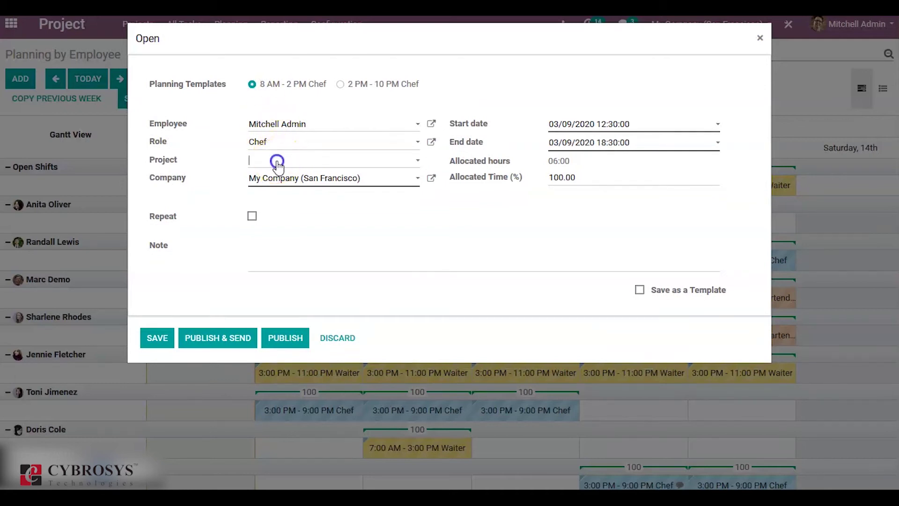
pyautogui.click(277, 161)
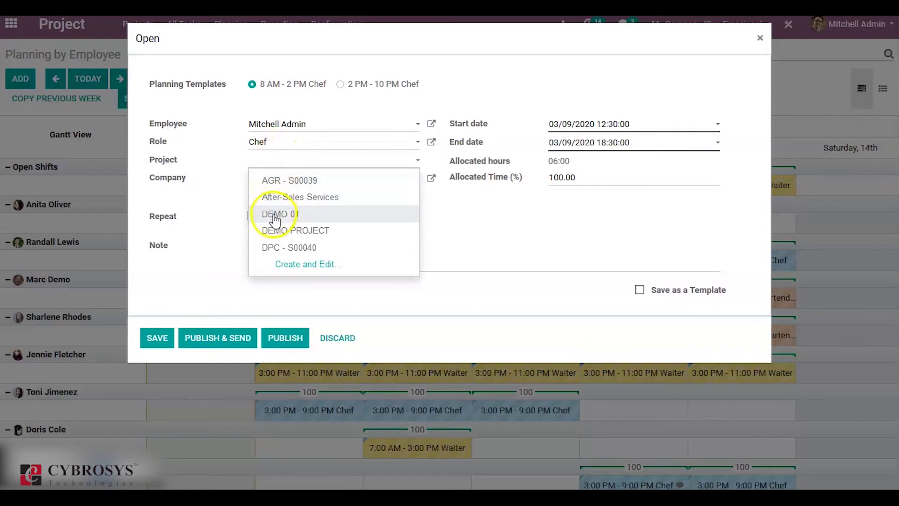
pyautogui.click(272, 230)
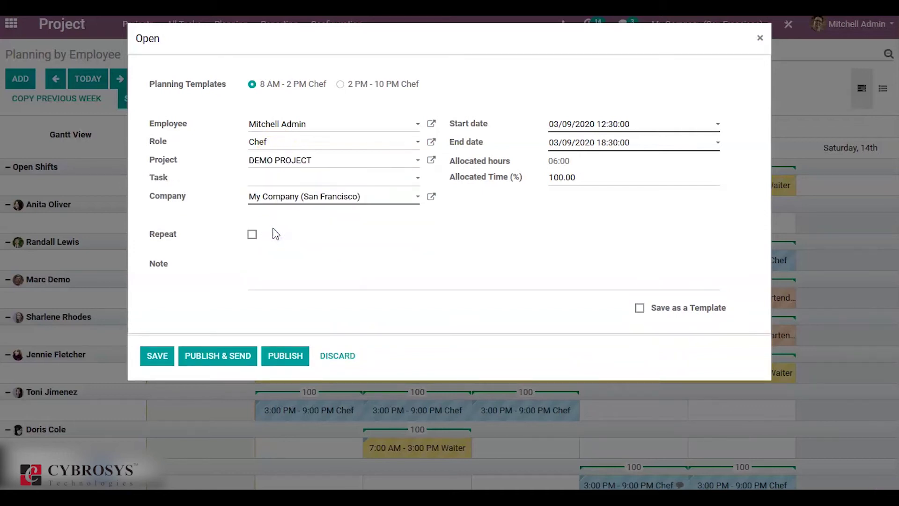
pyautogui.click(383, 184)
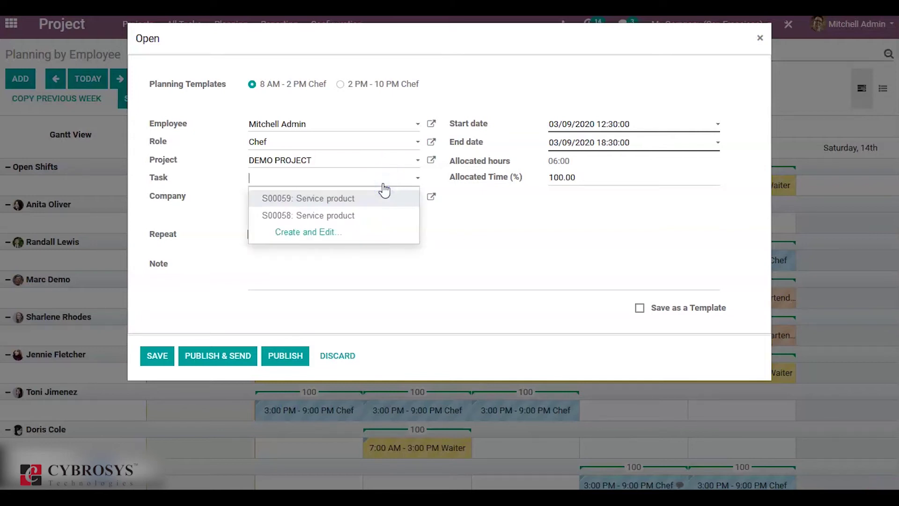
pyautogui.click(375, 199)
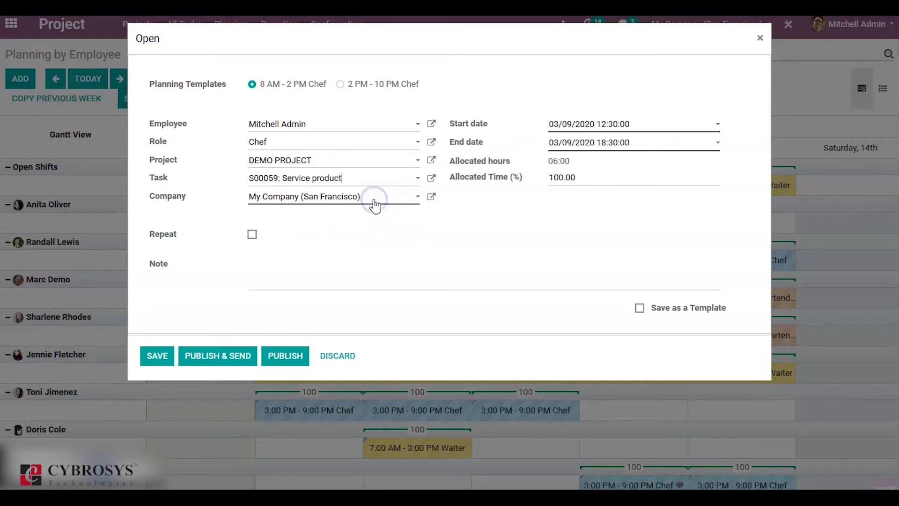
pyautogui.click(232, 247)
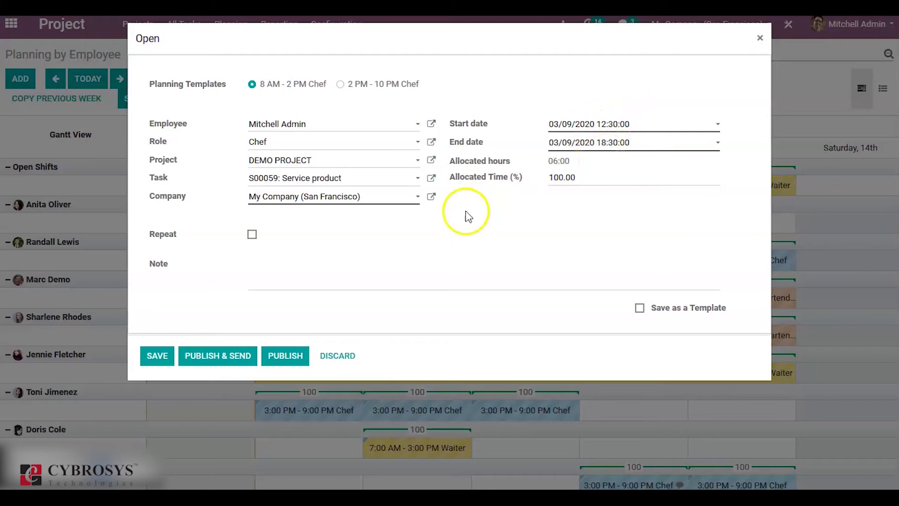
# - Make the shift repeat weekly until 04/11/2020, then publish and send it
pyautogui.click(250, 236)
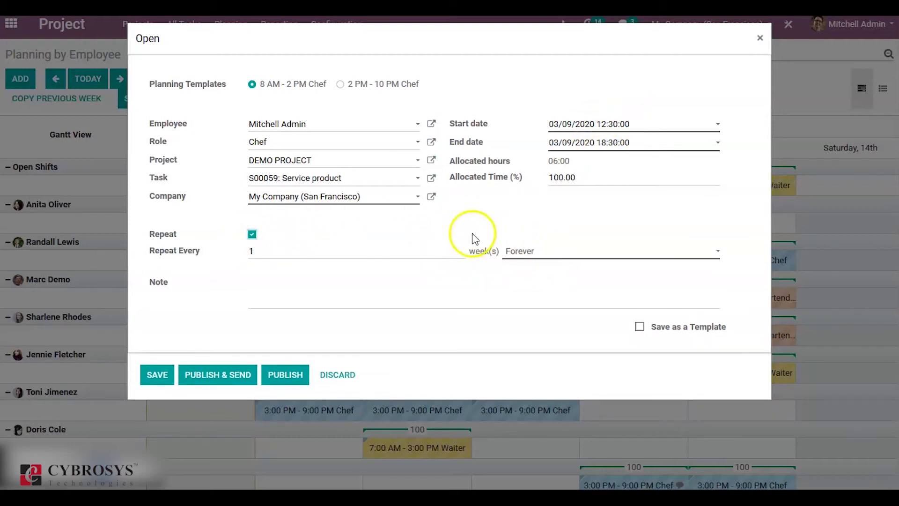
pyautogui.click(592, 257)
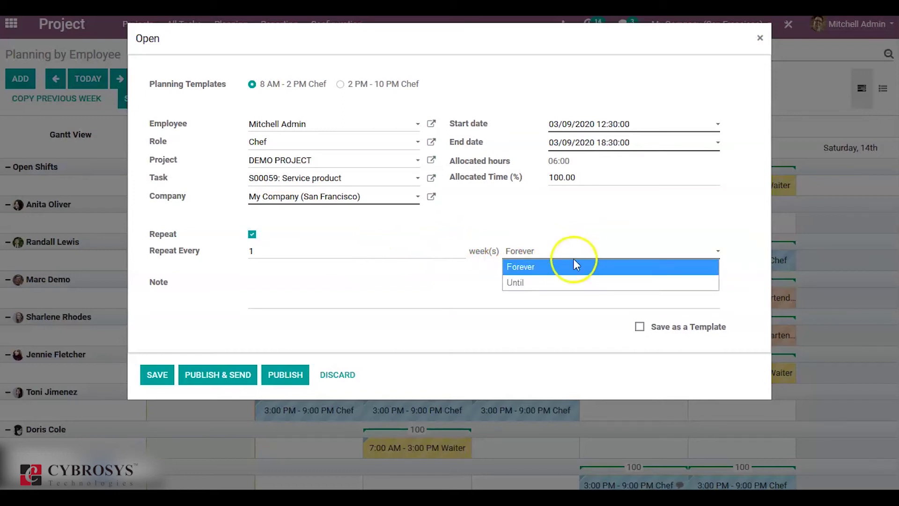
pyautogui.click(540, 284)
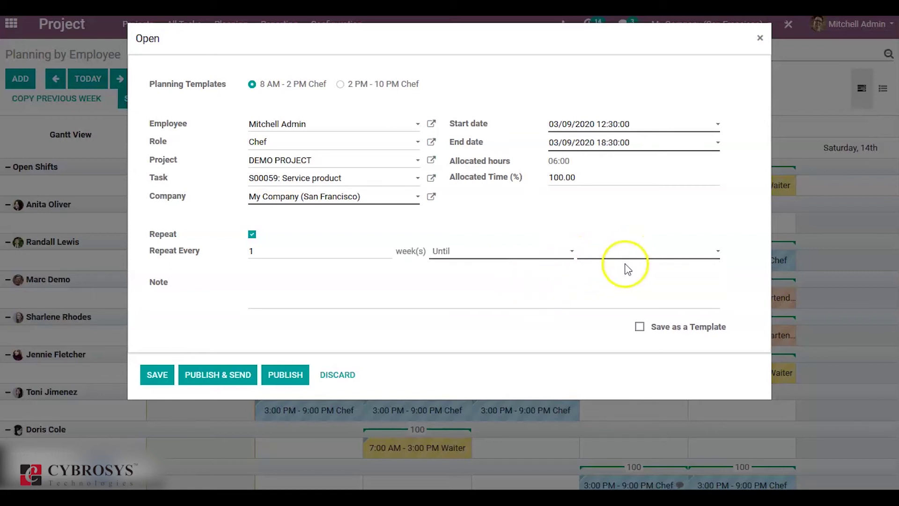
pyautogui.click(650, 253)
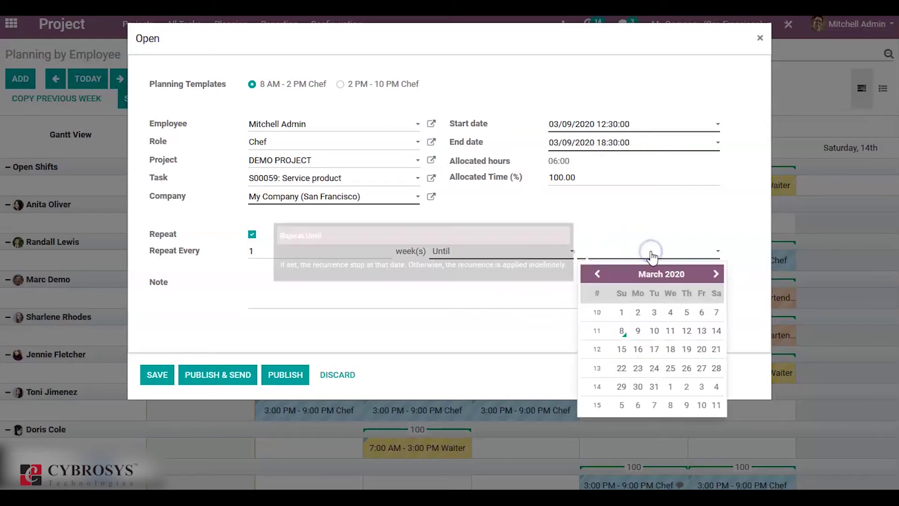
pyautogui.click(717, 405)
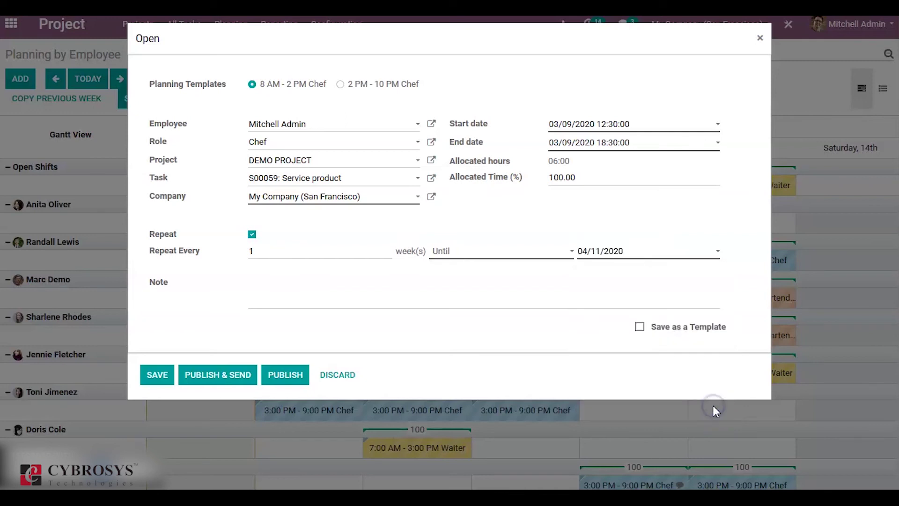
pyautogui.click(204, 378)
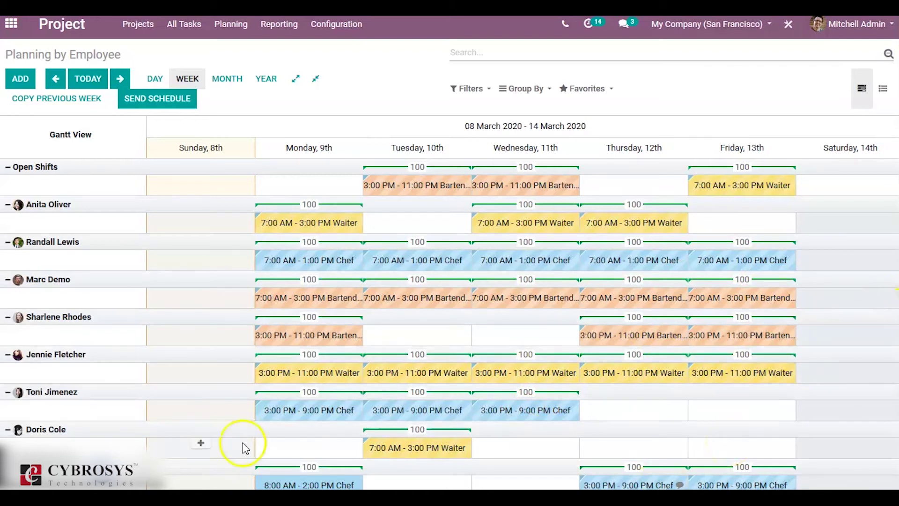
# - Check the new Monday 9th 8:00 AM–2:00 PM Chef shift, allocated 6:00 hours
pyautogui.moveTo(295, 482)
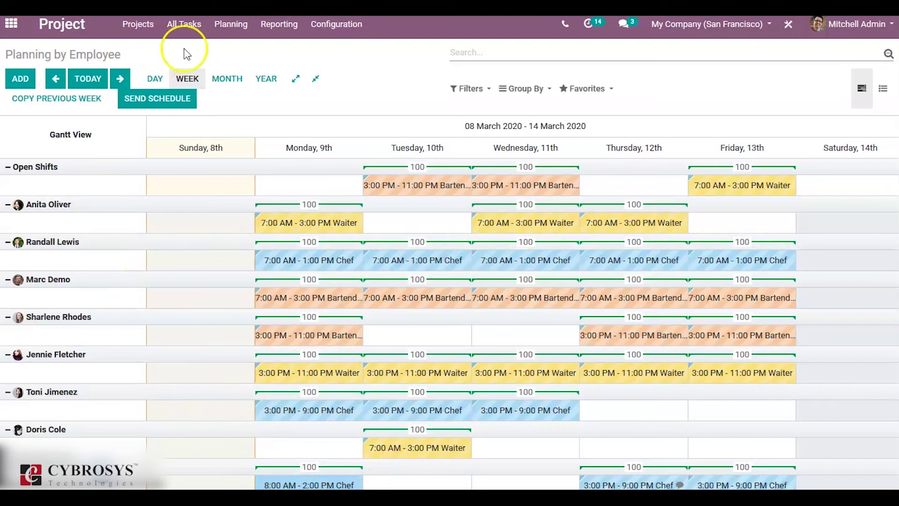
# - Switch to Planning by Project and step the Gantt through day, week, month, then year 2020
pyautogui.click(231, 27)
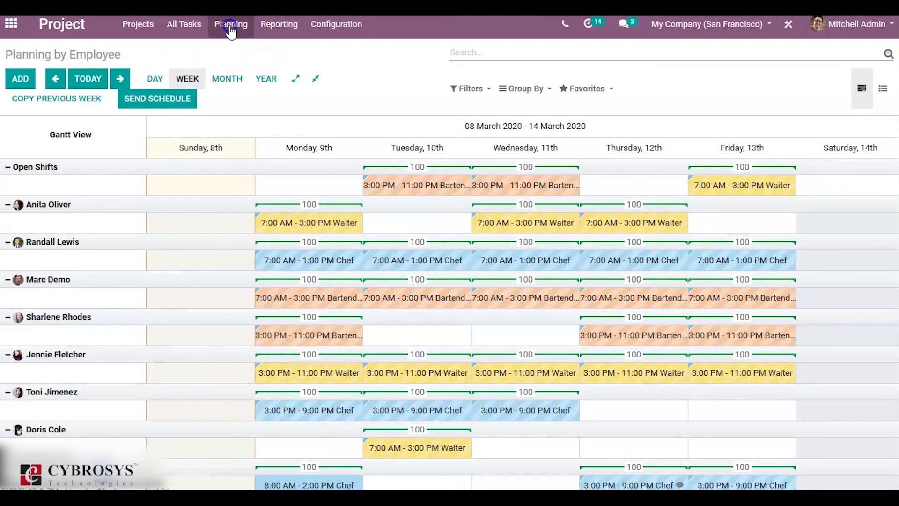
pyautogui.click(229, 71)
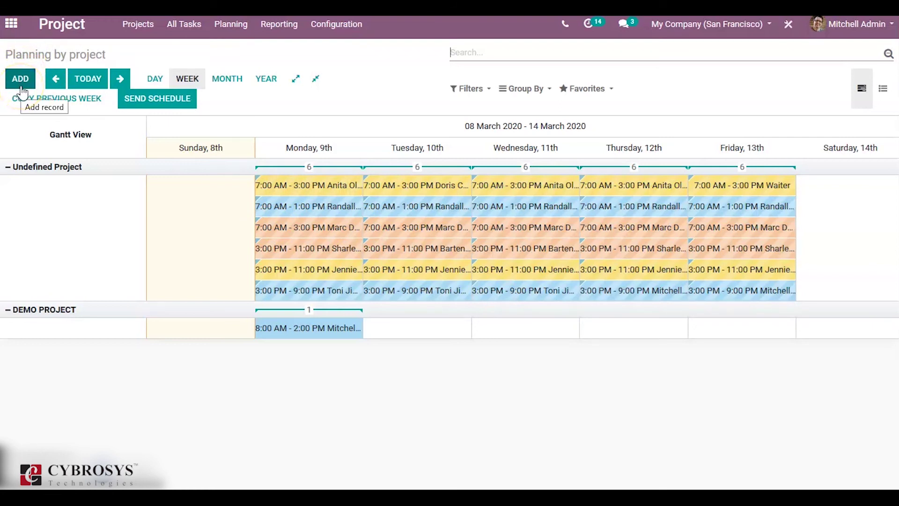
pyautogui.click(154, 80)
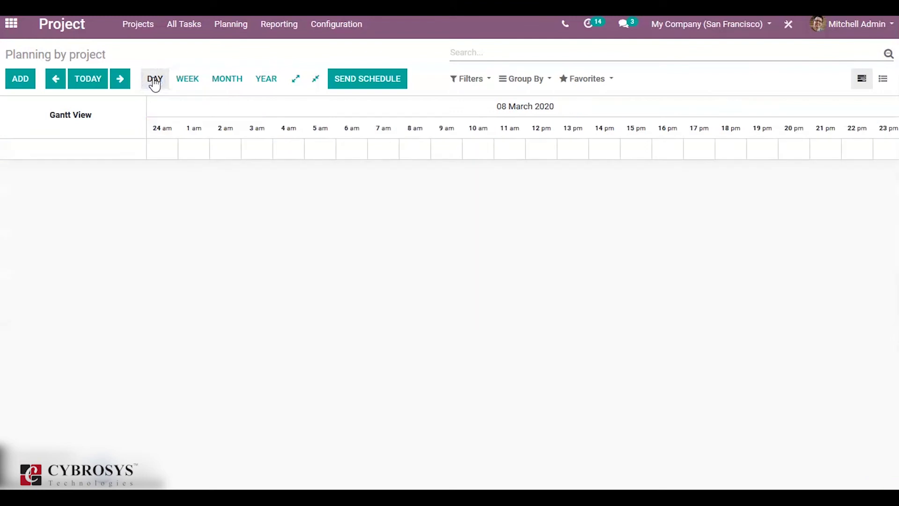
pyautogui.moveTo(180, 149); pyautogui.dragTo(420, 147)
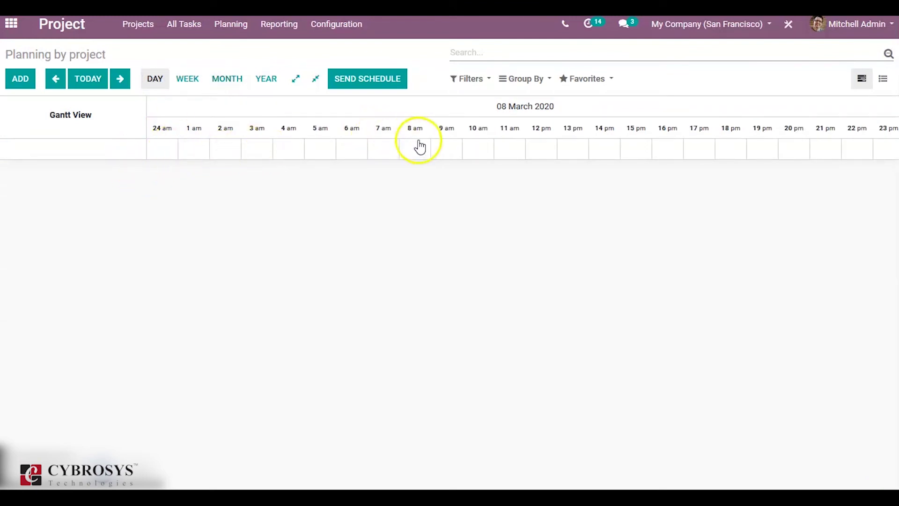
pyautogui.click(188, 80)
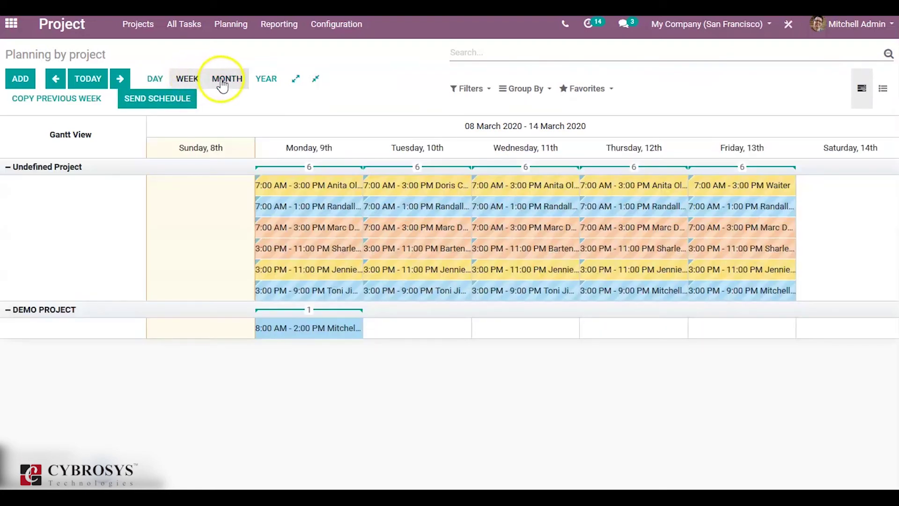
pyautogui.click(222, 85)
pyautogui.click(267, 86)
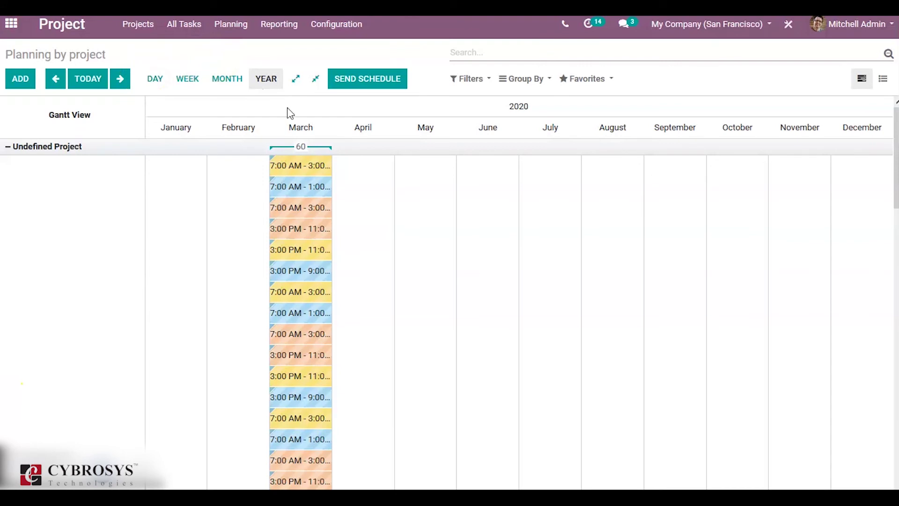
# - Open the Planning Analysis pivot and review weekly Allocated Time (%) and Effective hours per employee
pyautogui.click(283, 25)
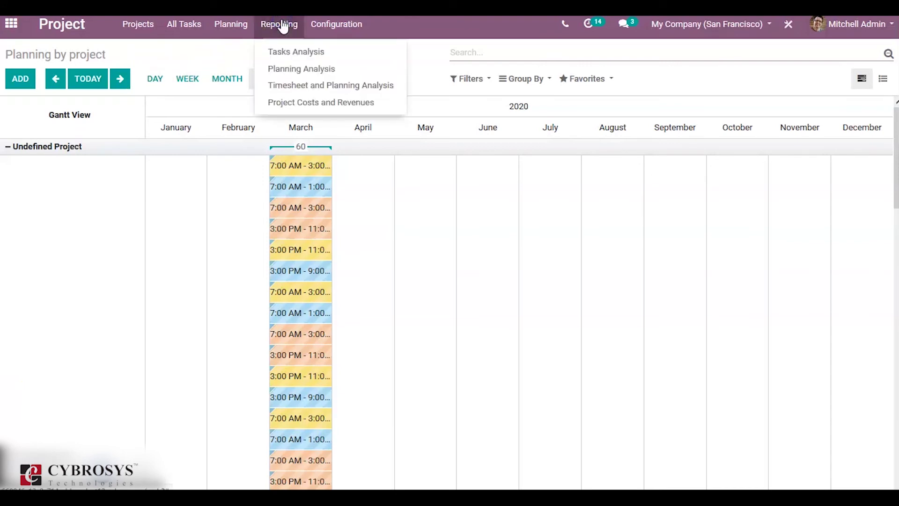
pyautogui.click(294, 74)
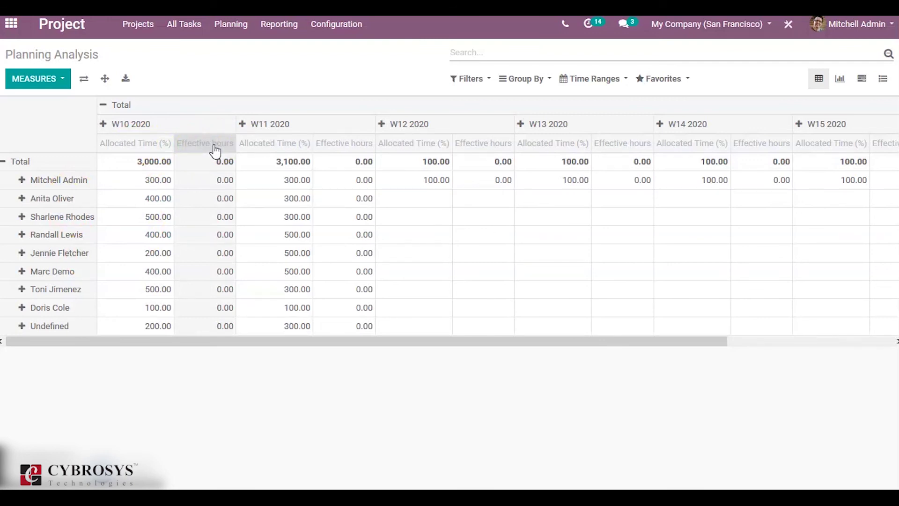
pyautogui.click(160, 179)
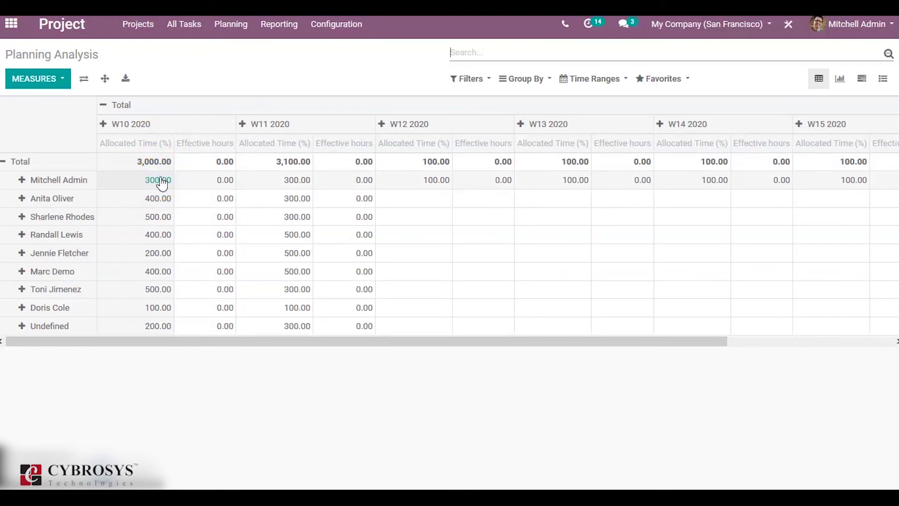
pyautogui.click(208, 201)
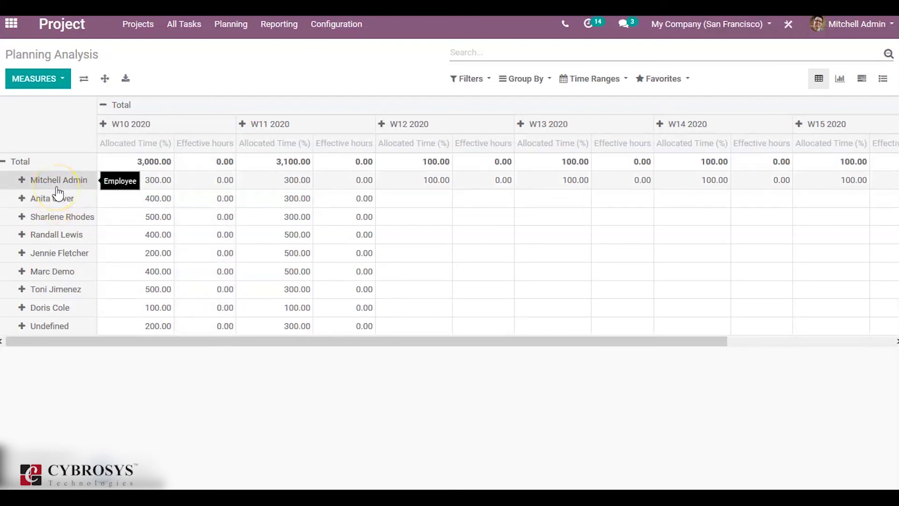
pyautogui.click(28, 85)
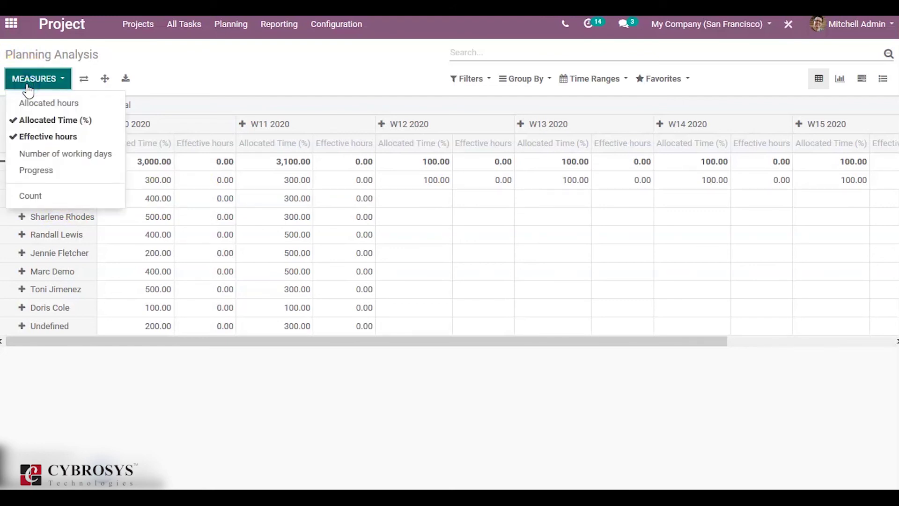
# - Add the Allocated hours measure and split the first employee's row by project
pyautogui.click(37, 103)
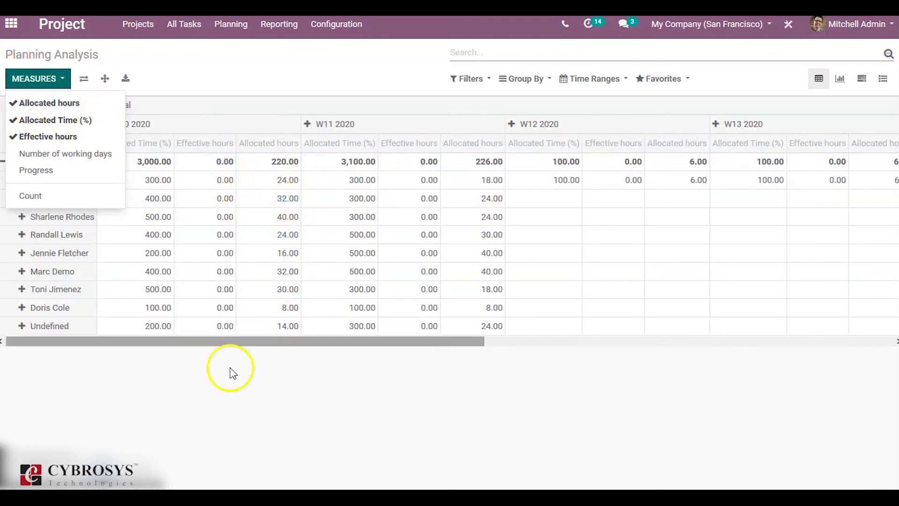
pyautogui.click(227, 413)
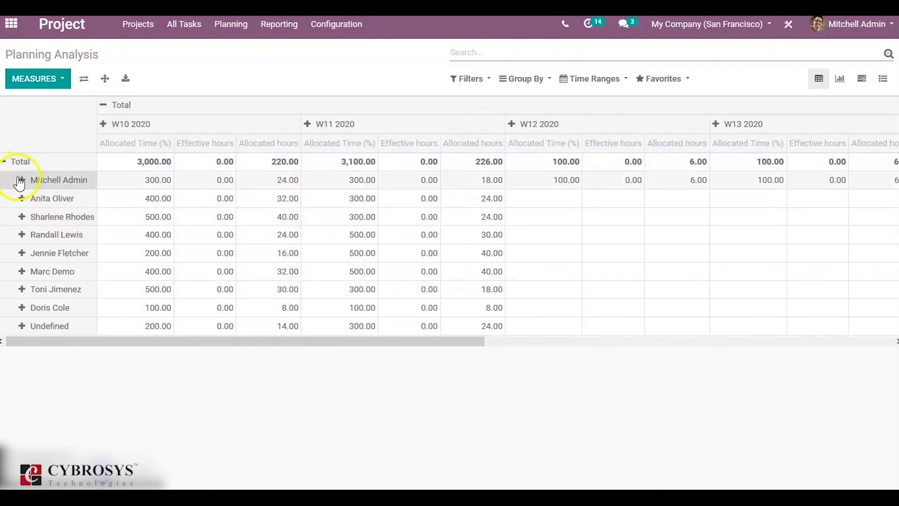
pyautogui.click(22, 183)
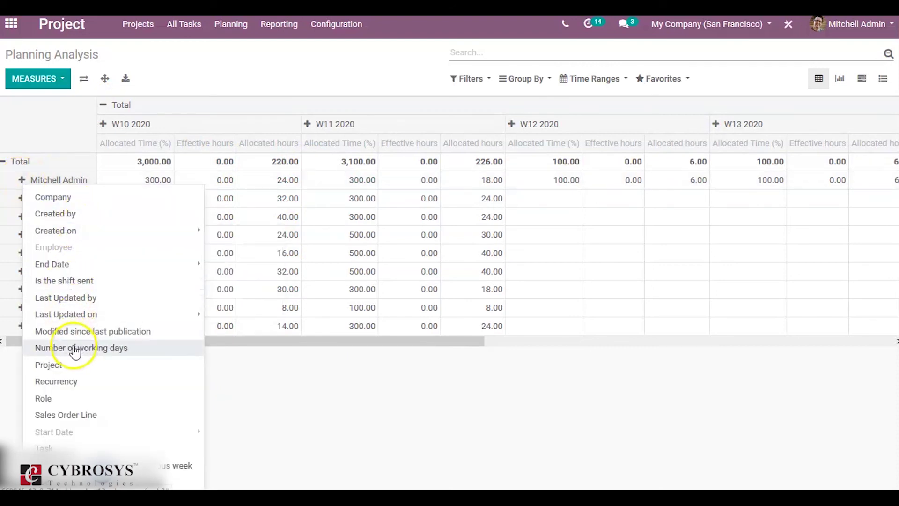
pyautogui.click(49, 365)
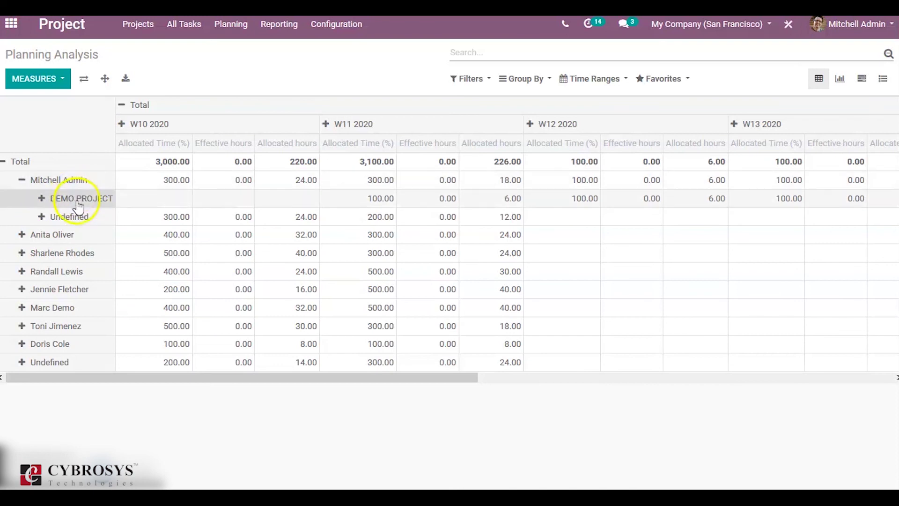
# - Break DEMO PROJECT down by role and the Chef row by recurrency
pyautogui.click(42, 199)
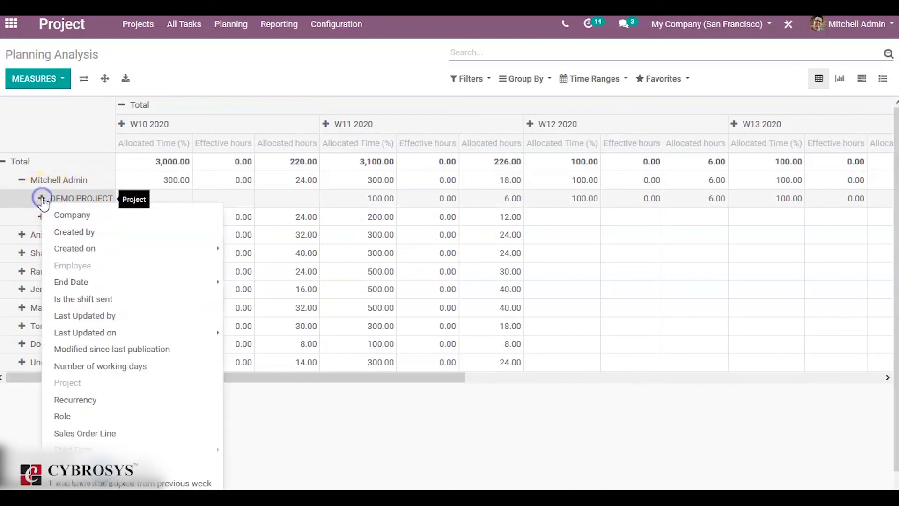
pyautogui.click(86, 333)
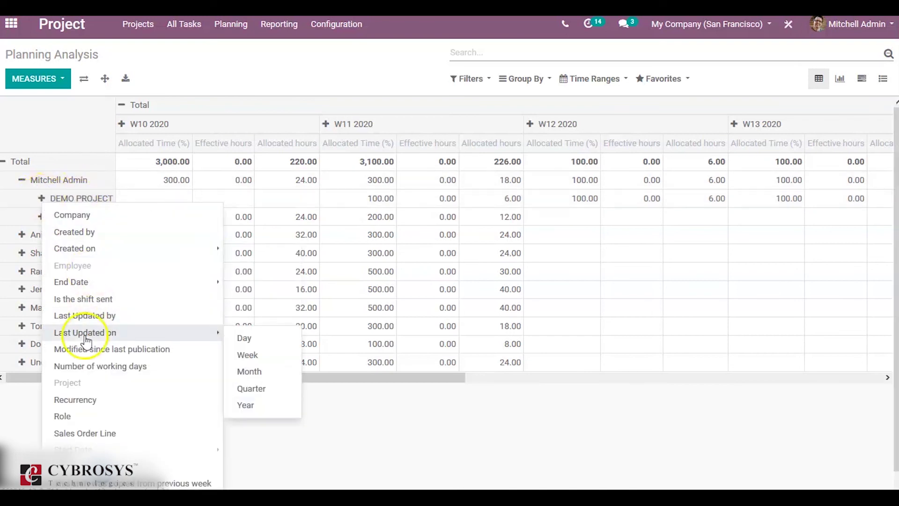
pyautogui.click(61, 415)
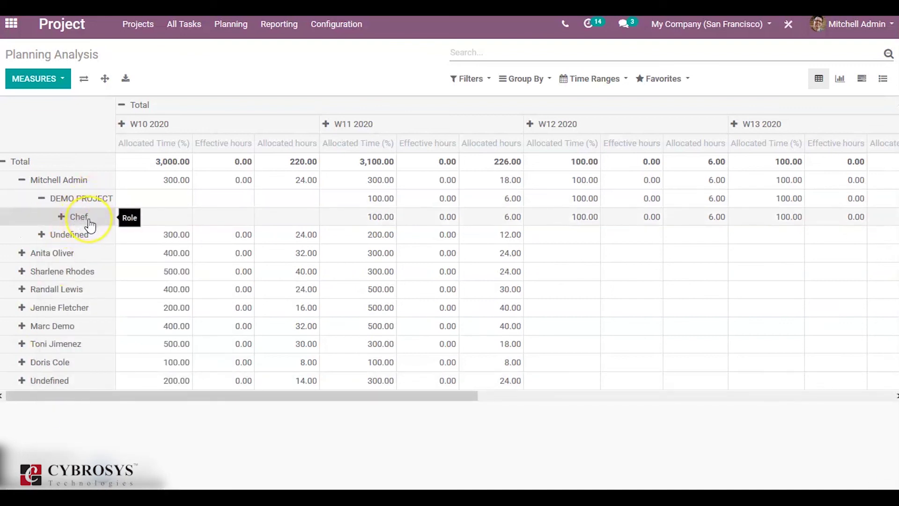
pyautogui.click(23, 272)
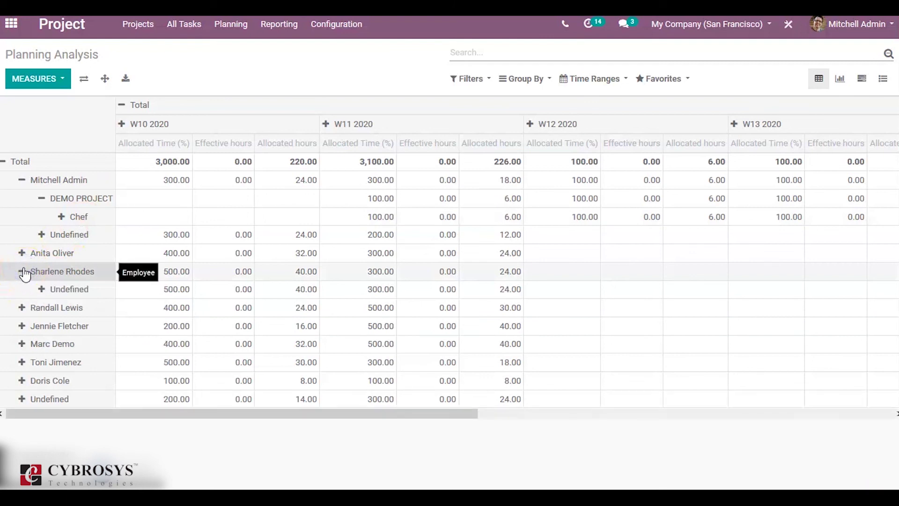
pyautogui.click(60, 218)
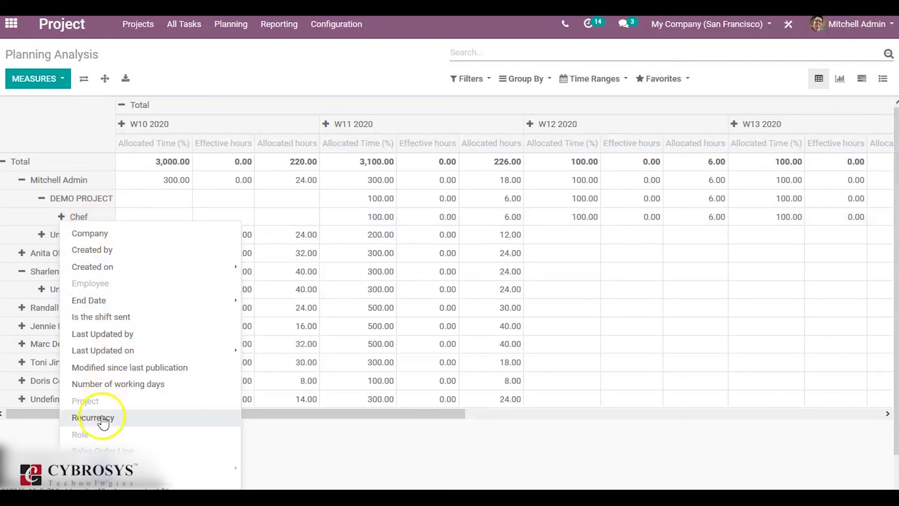
pyautogui.click(102, 421)
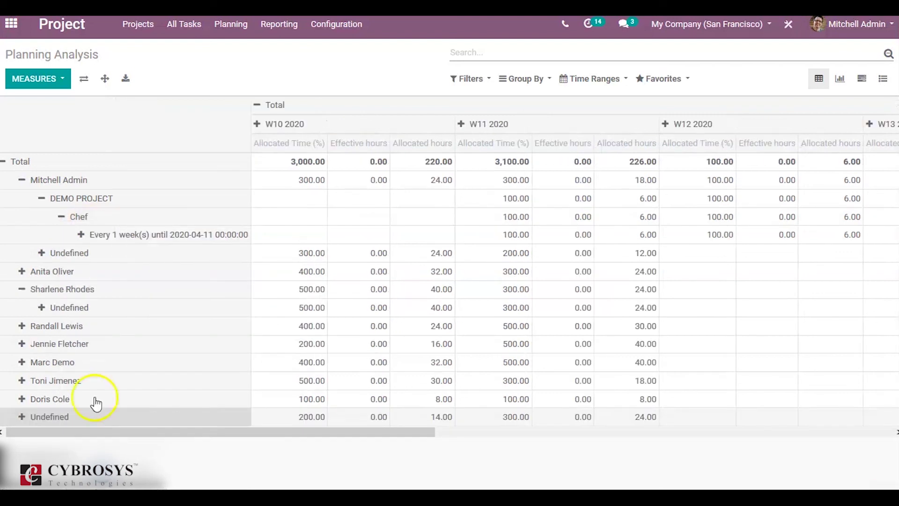